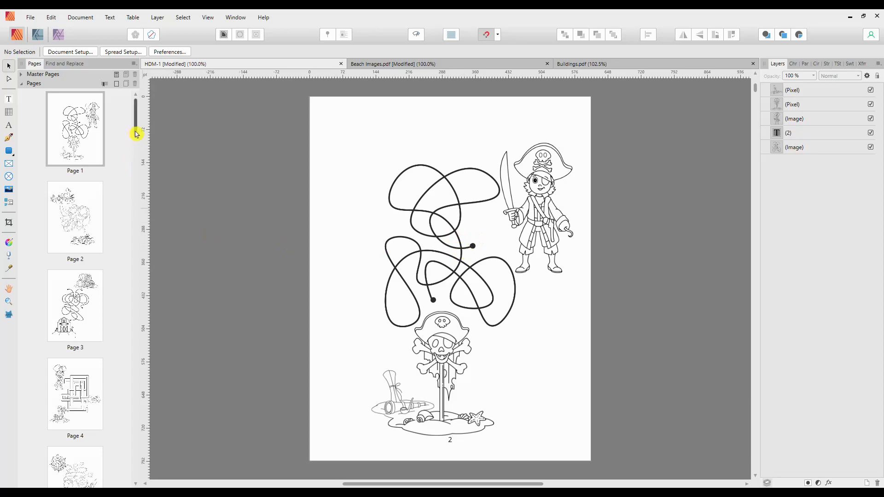
# Step: Open page 12 and select its decorative mandala border to examine how it frames the maze
pyautogui.moveTo(137, 134); pyautogui.dragTo(163, 226)
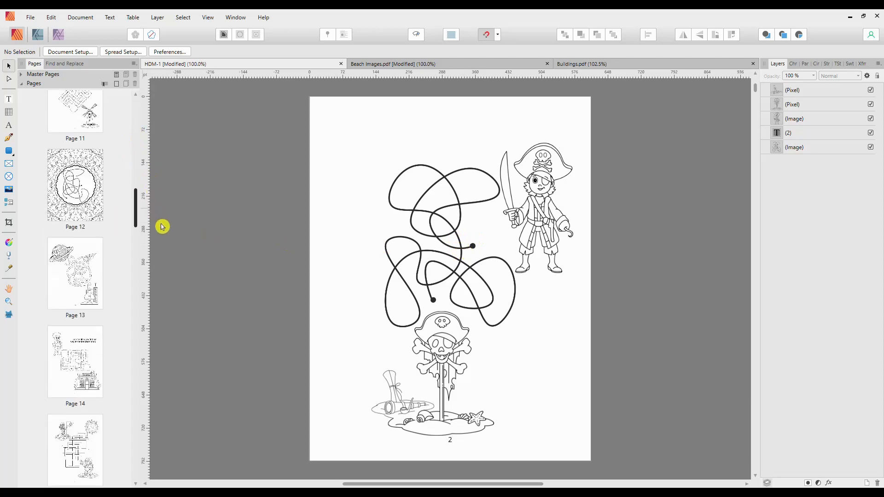
pyautogui.click(97, 193)
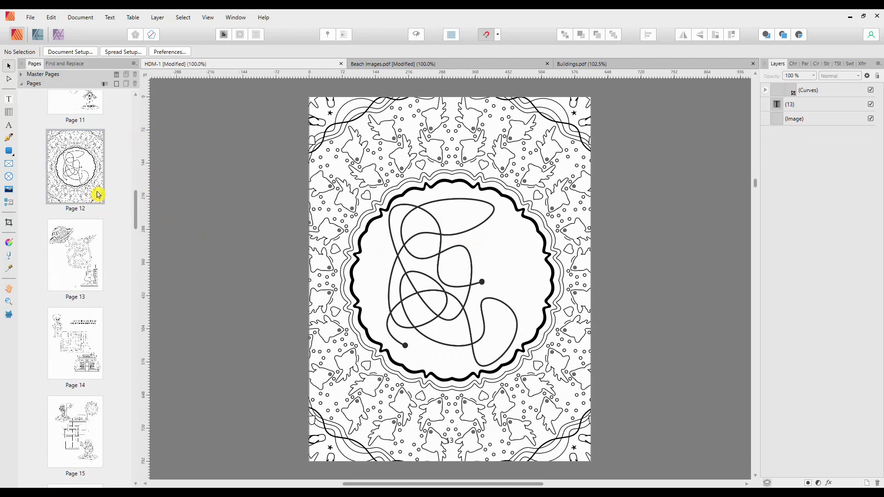
pyautogui.click(546, 178)
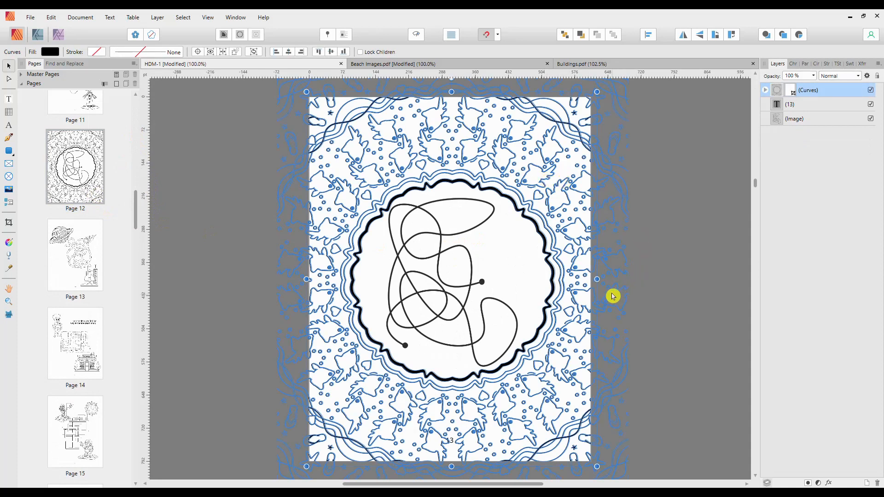
pyautogui.click(651, 269)
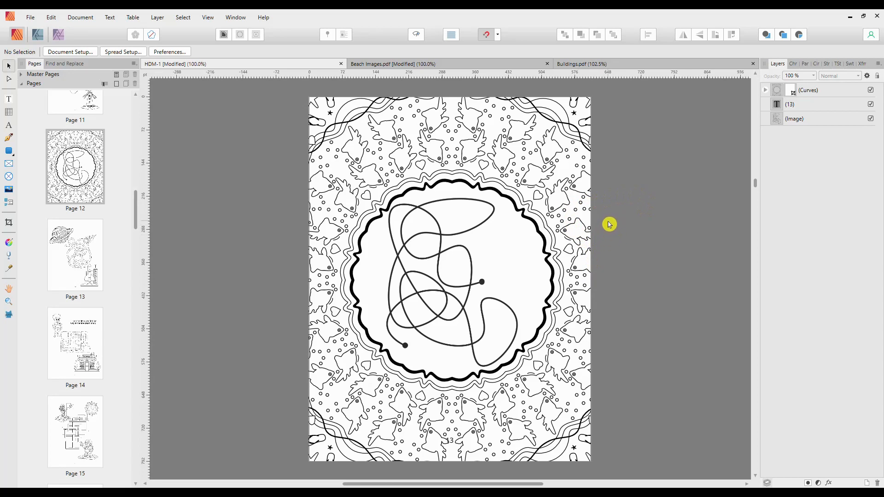
pyautogui.click(573, 205)
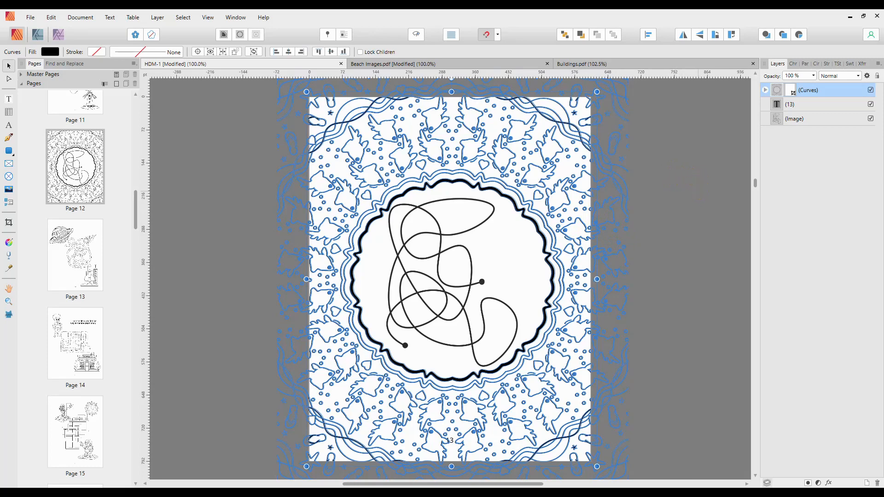
# Step: Paste the copied instruction text frame onto page 1 and place it above the pirate maze
pyautogui.scroll(1, 746, 175)
pyautogui.moveTo(755, 183); pyautogui.dragTo(759, 91)
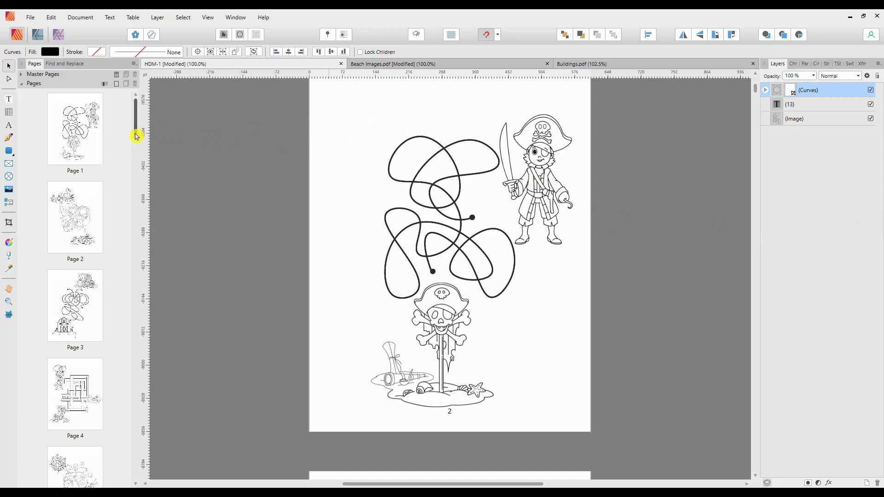
pyautogui.scroll(-3, 136, 137)
pyautogui.scroll(1, 134, 138)
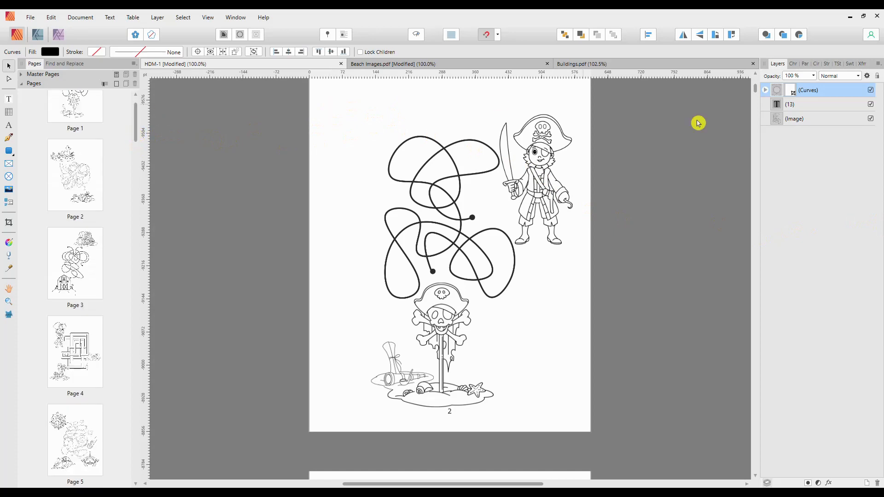
pyautogui.scroll(2, 719, 122)
pyautogui.click(720, 129)
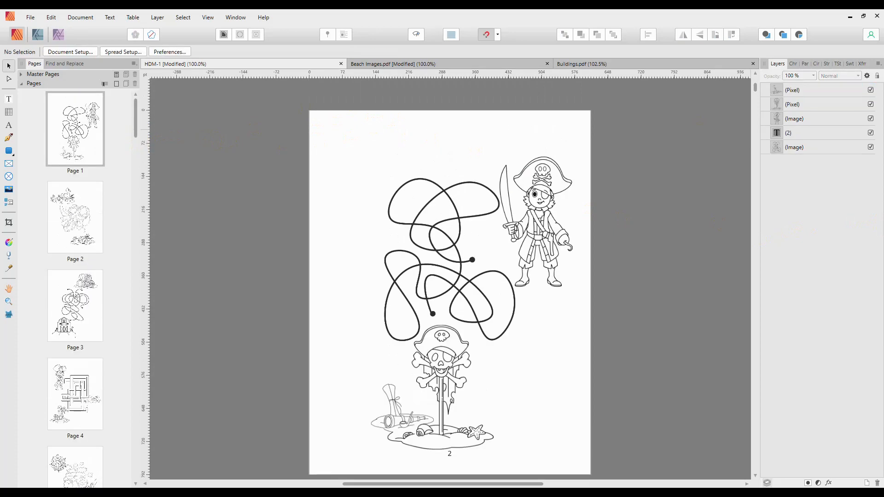
pyautogui.click(401, 170)
pyautogui.hotkey('ctrl', 'v')
pyautogui.moveTo(511, 183); pyautogui.dragTo(405, 155)
# Step: Replace the pasted instruction with "Help the pirate find his treasure hunting tools." and left-align it
pyautogui.doubleClick(348, 153)
pyautogui.moveTo(348, 150); pyautogui.dragTo(459, 165)
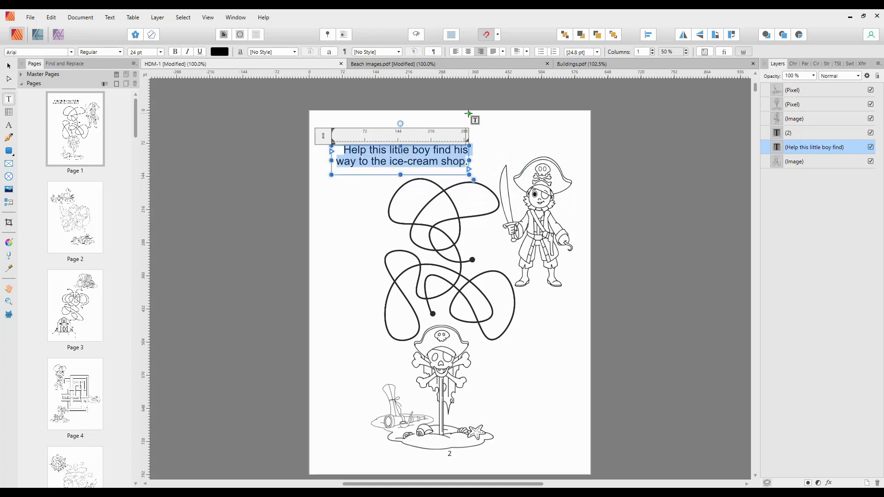
pyautogui.write('Help the pirate find his treasure hunting tools.')
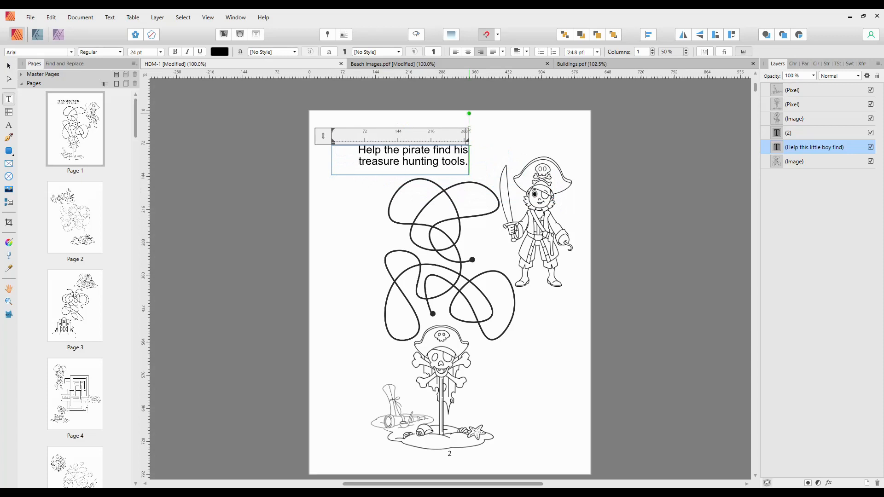
pyautogui.press('Escape')
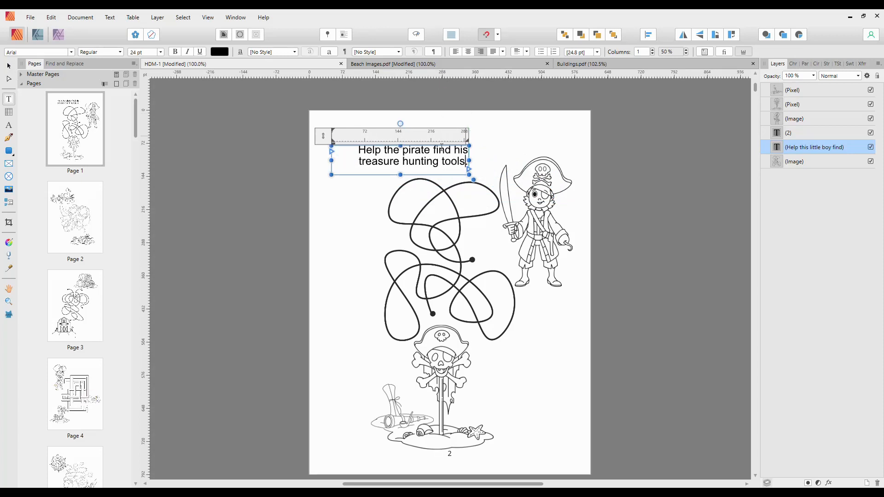
pyautogui.click(456, 52)
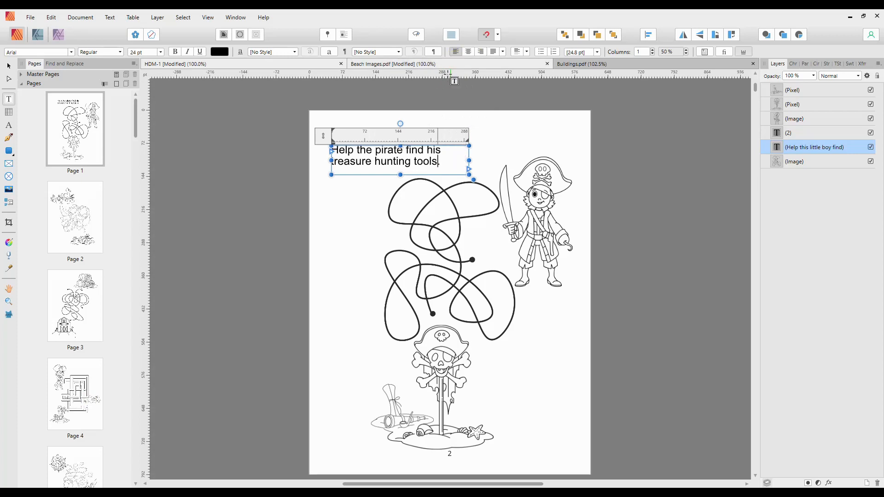
pyautogui.click(9, 67)
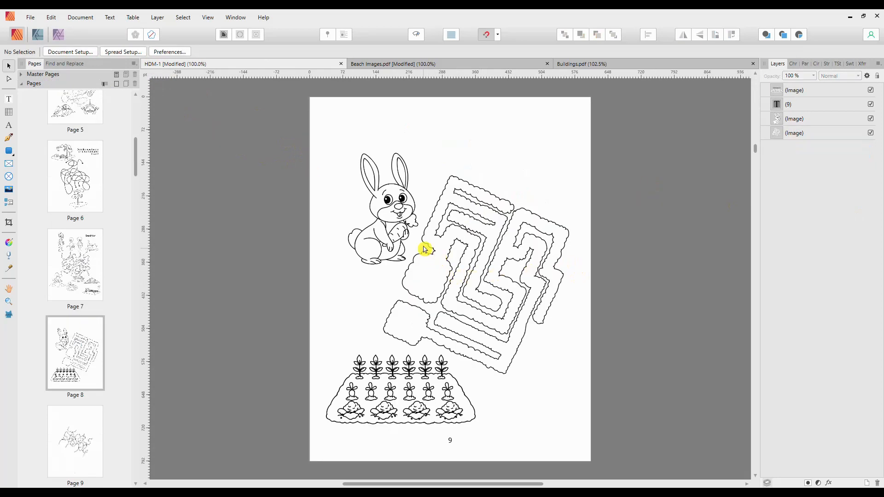
# Step: Rotate the rabbit maze on page 8 slightly counterclockwise and reposition it beside the rabbit, above the vegetable garden
pyautogui.click(467, 236)
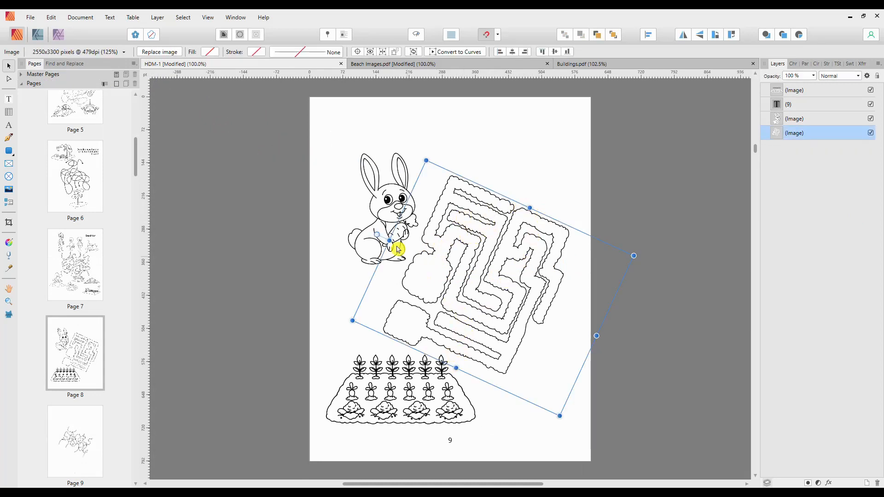
pyautogui.moveTo(377, 234); pyautogui.dragTo(337, 228)
pyautogui.moveTo(458, 250)
pyautogui.mouseDown()
pyautogui.moveTo(474, 227)
pyautogui.moveTo(472, 246)
pyautogui.mouseUp()
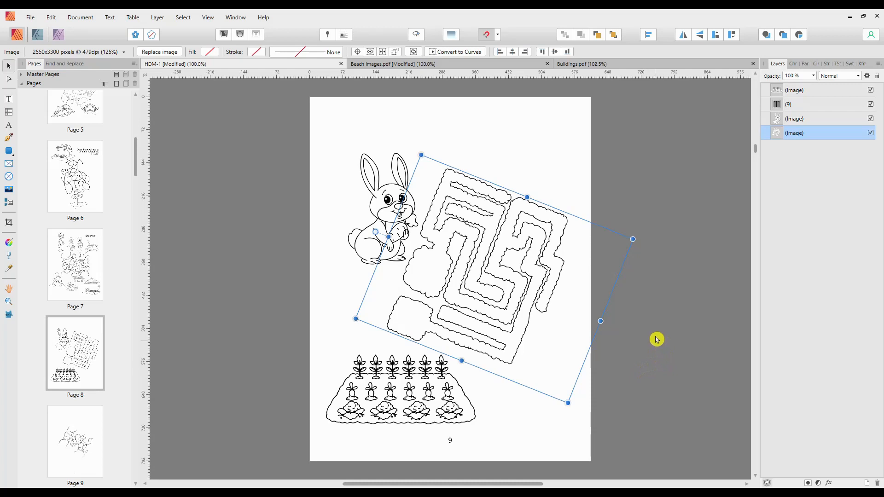
pyautogui.moveTo(509, 295); pyautogui.dragTo(518, 293)
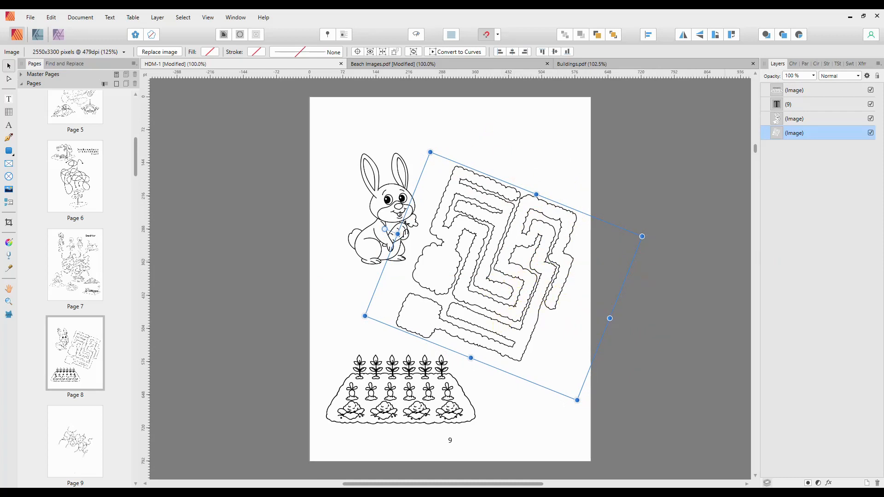
pyautogui.moveTo(493, 270)
pyautogui.mouseDown()
pyautogui.moveTo(463, 273)
pyautogui.moveTo(451, 258)
pyautogui.moveTo(476, 230)
pyautogui.moveTo(488, 264)
pyautogui.moveTo(463, 258)
pyautogui.moveTo(486, 273)
pyautogui.mouseUp()
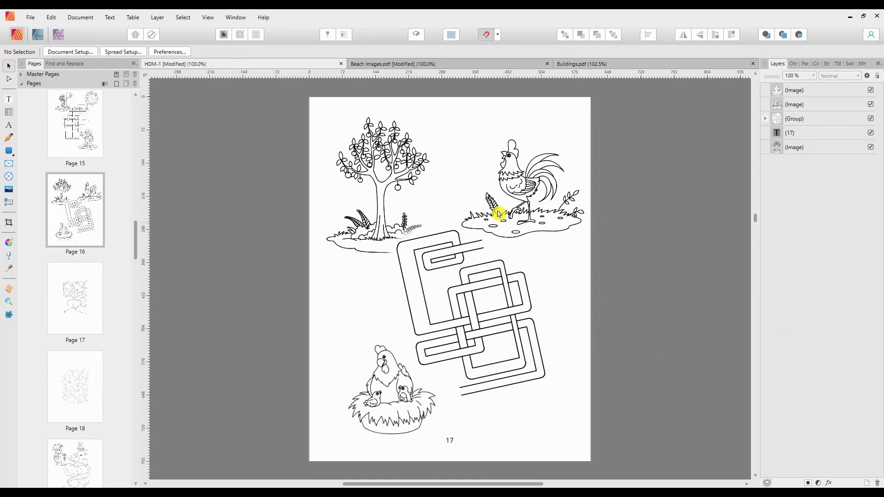
# Step: Move the maze group on page 16 slightly up and to the left, closer to the tree and the hen's nest
pyautogui.click(473, 315)
pyautogui.moveTo(471, 315)
pyautogui.mouseDown()
pyautogui.moveTo(479, 309)
pyautogui.moveTo(473, 320)
pyautogui.moveTo(456, 299)
pyautogui.moveTo(477, 337)
pyautogui.moveTo(459, 312)
pyautogui.mouseUp()
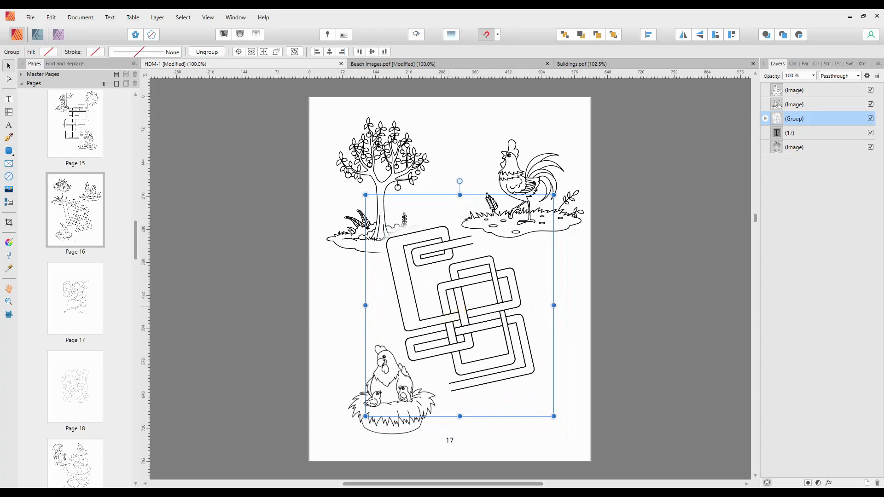
pyautogui.moveTo(756, 221)
pyautogui.mouseDown()
pyautogui.moveTo(769, 299)
pyautogui.moveTo(769, 287)
pyautogui.mouseUp()
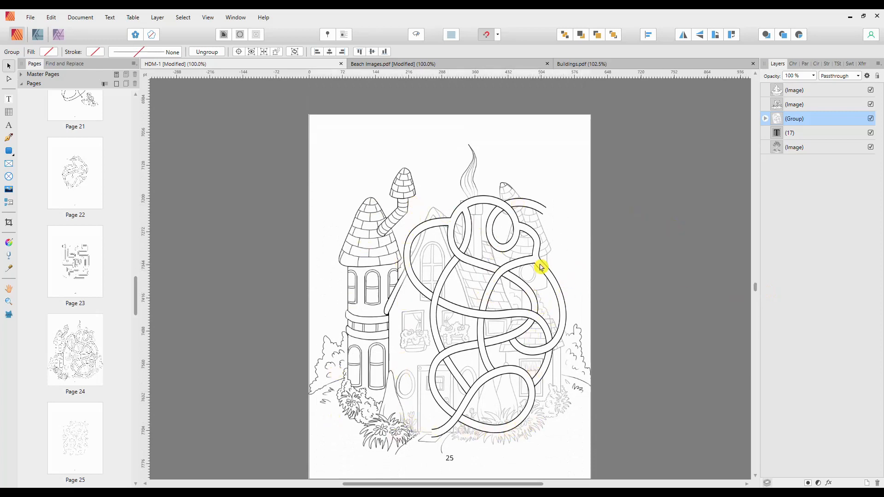
pyautogui.scroll(-1, 572, 317)
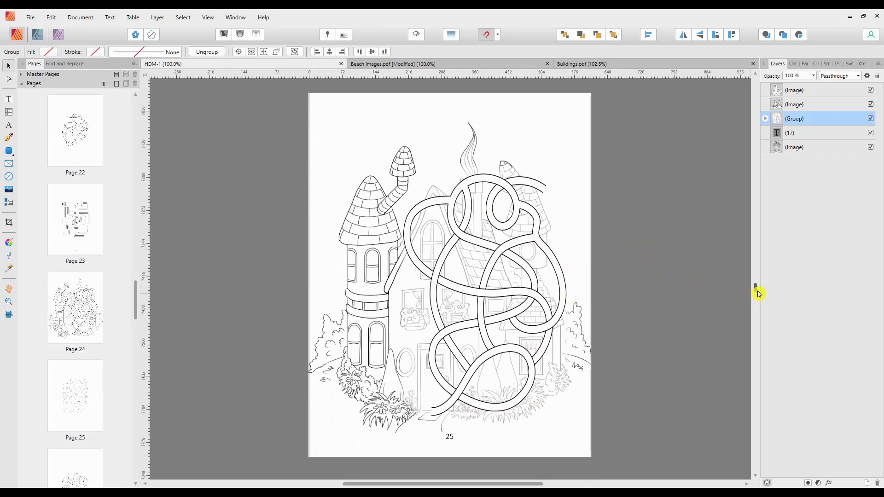
# Step: Insert one page before page 1 using the "Title page" master
pyautogui.moveTo(755, 291); pyautogui.dragTo(758, 93)
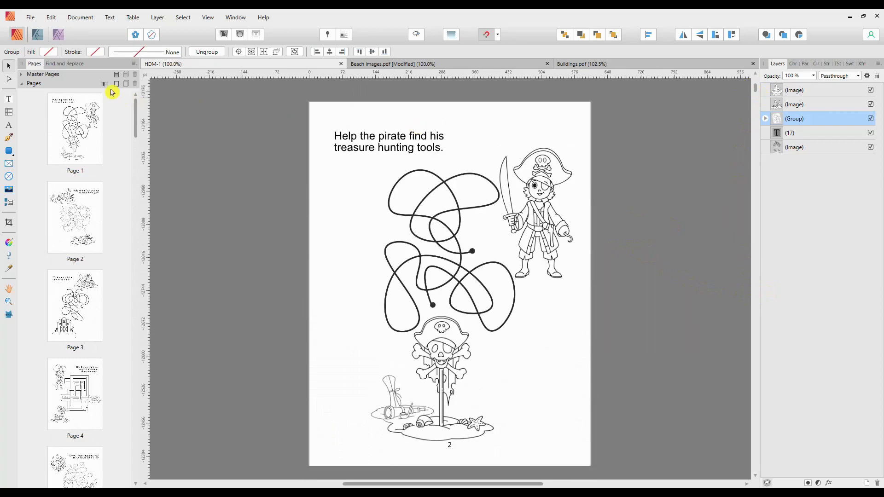
pyautogui.click(43, 77)
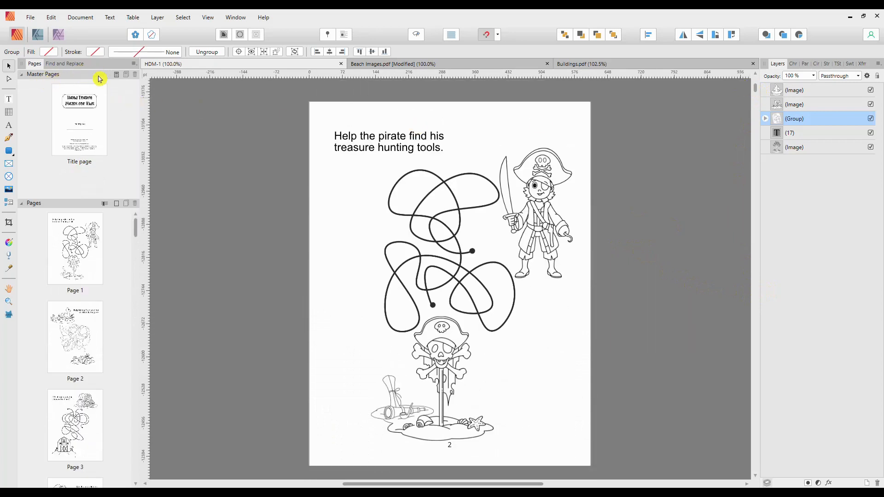
pyautogui.click(92, 132)
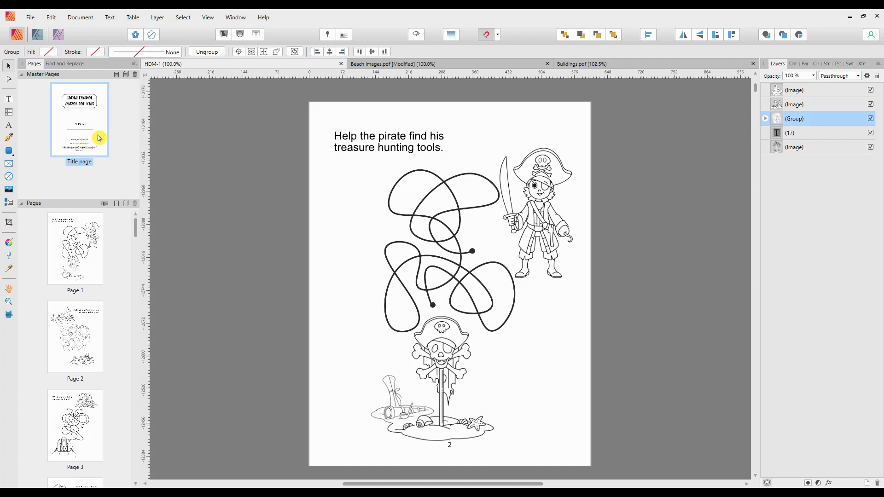
pyautogui.click(117, 203)
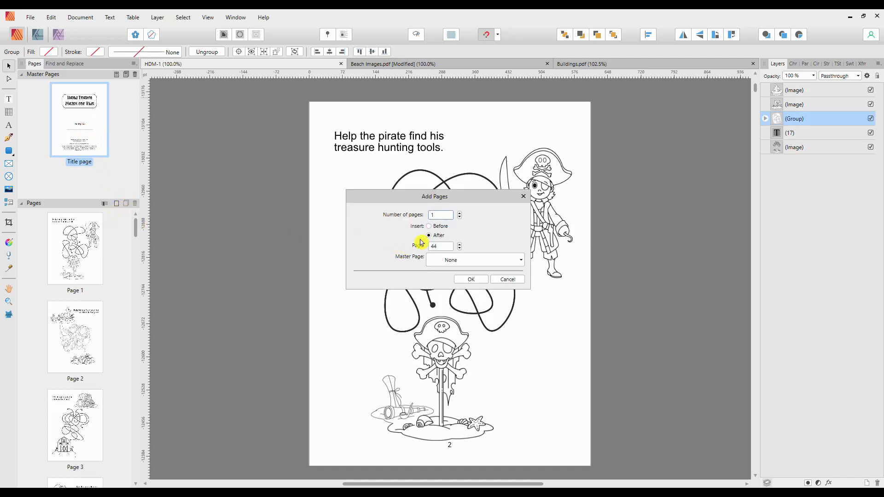
pyautogui.click(439, 226)
pyautogui.doubleClick(440, 249)
pyautogui.write('1')
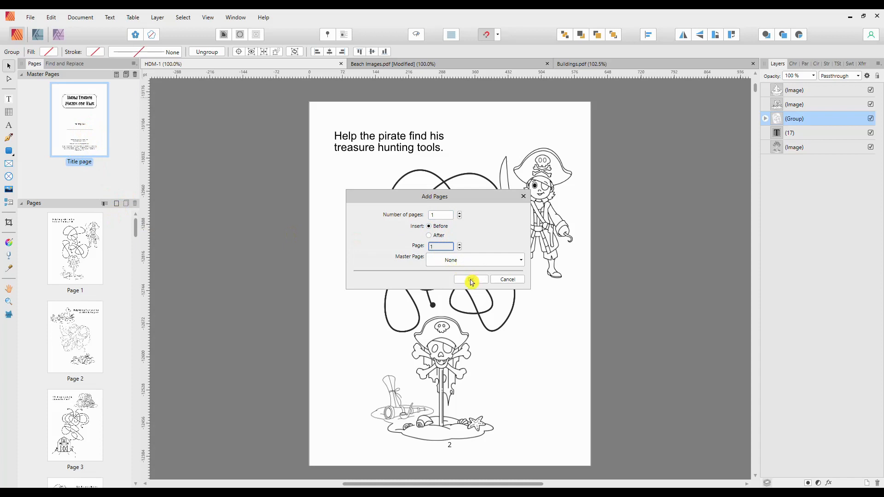
pyautogui.click(498, 260)
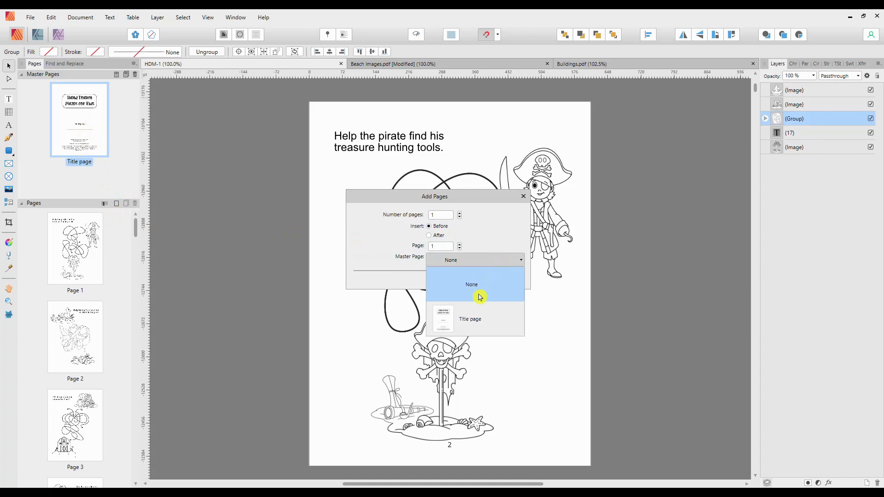
pyautogui.click(472, 320)
pyautogui.click(472, 281)
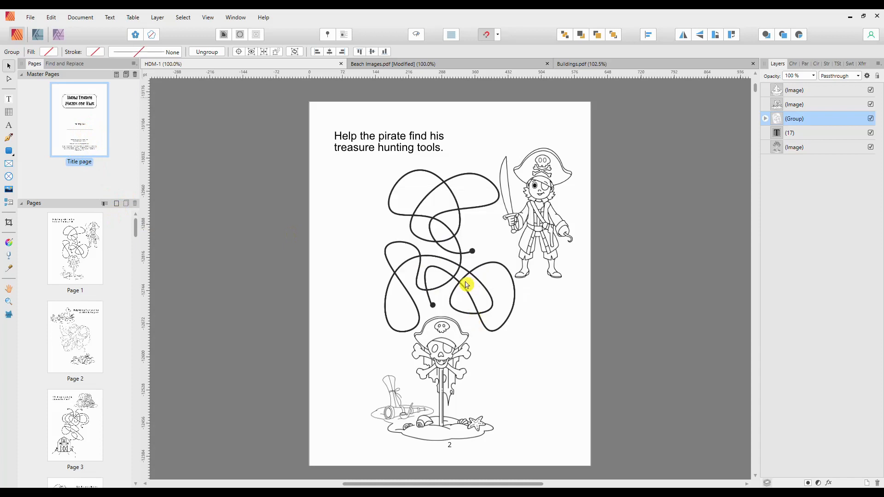
# Step: Open the inserted title page and examine its title, "Belongs to:" line and copyright text
pyautogui.click(81, 244)
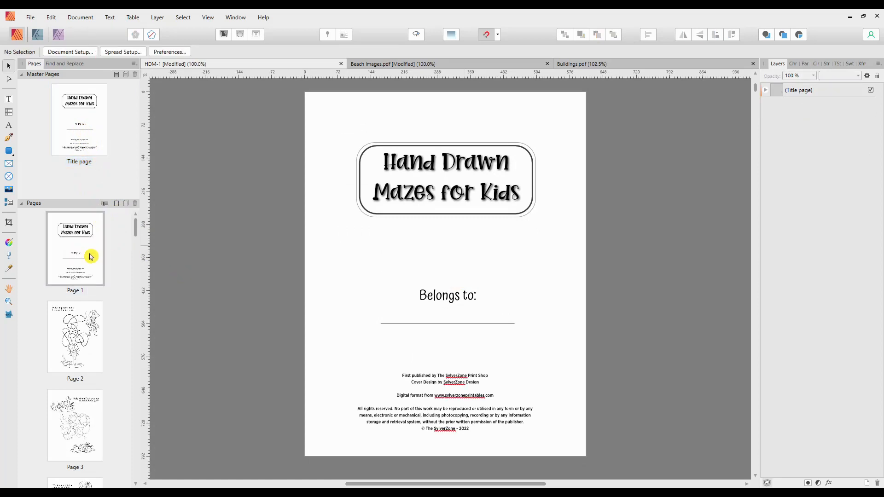
pyautogui.click(92, 254)
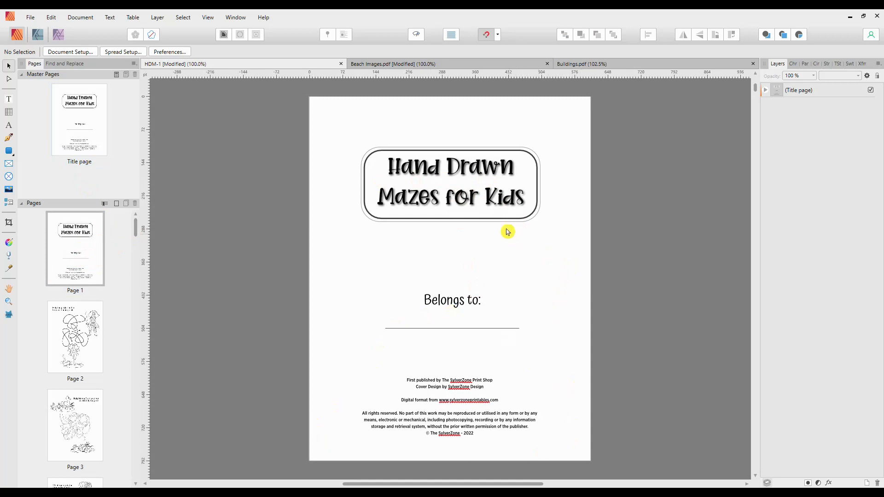
pyautogui.moveTo(349, 276); pyautogui.dragTo(561, 338)
pyautogui.moveTo(461, 287); pyautogui.dragTo(461, 290)
pyautogui.click(458, 303)
# Step: Examine the maze solution pages at the end of the book, from page 45 back to page 37
pyautogui.click(757, 103)
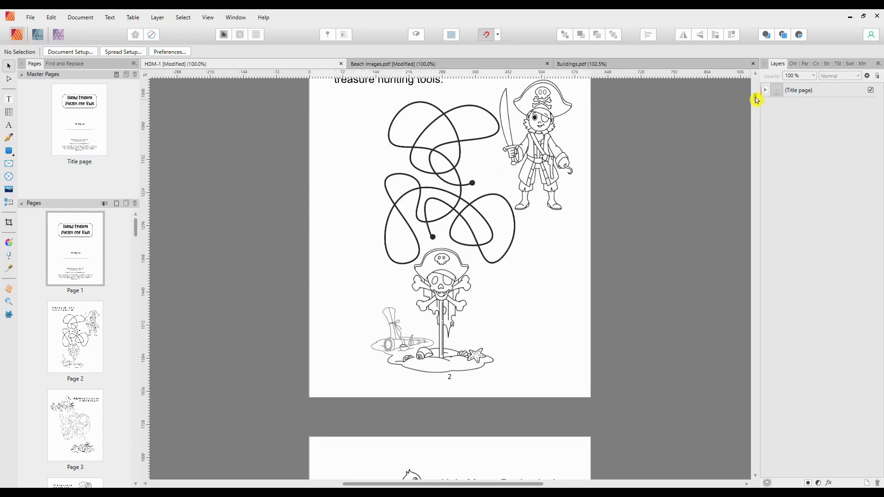
pyautogui.moveTo(756, 101); pyautogui.dragTo(763, 476)
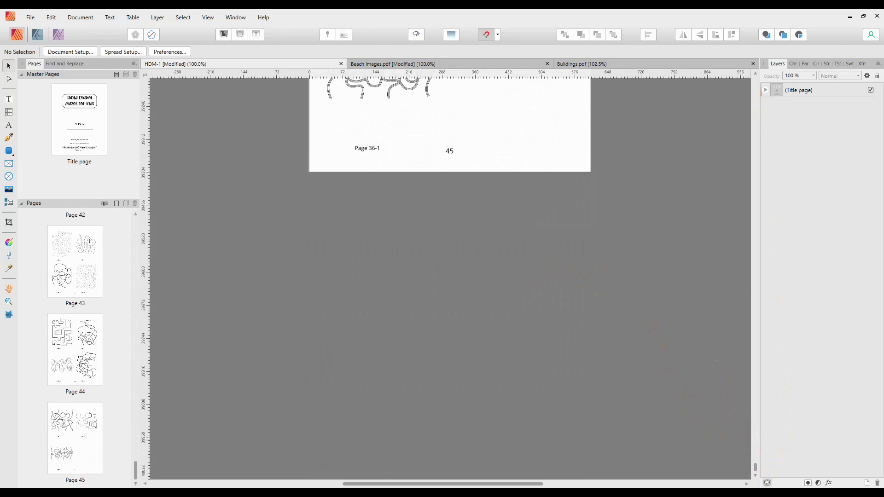
pyautogui.scroll(7, 680, 238)
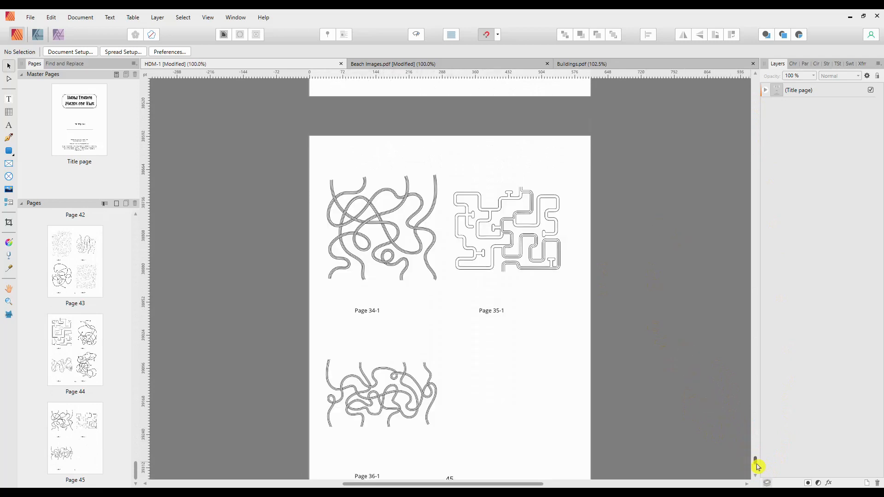
pyautogui.moveTo(756, 463); pyautogui.dragTo(759, 398)
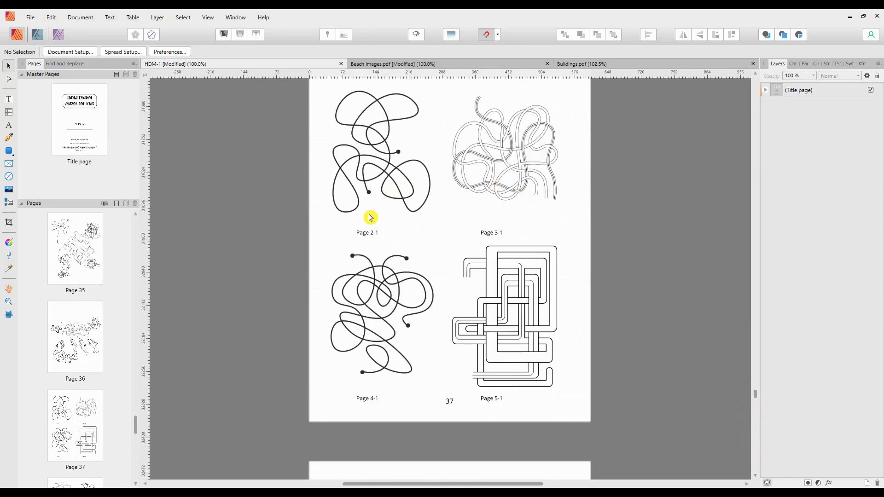